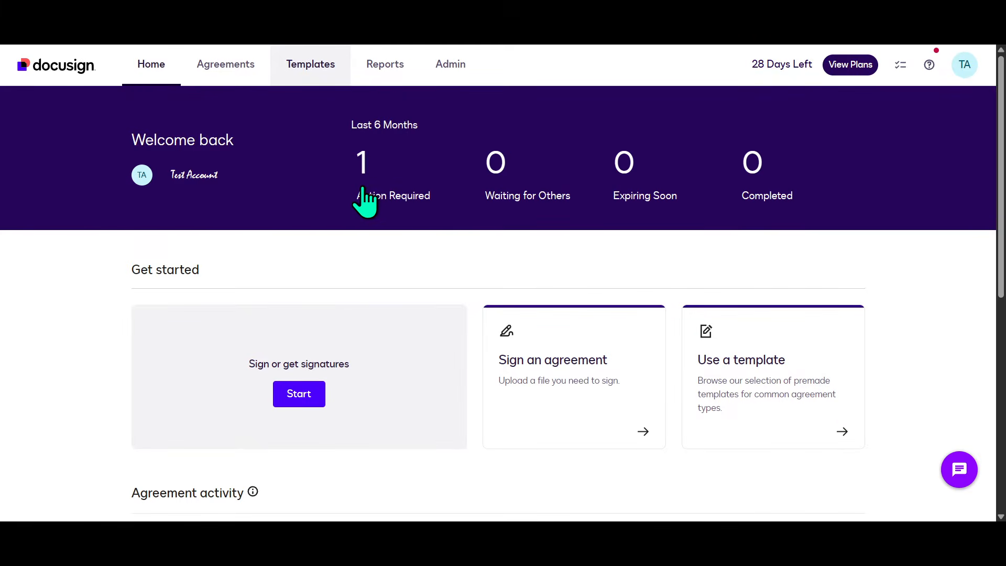
# Create a new envelope template from the templates area and name it Sample Document 2
pyautogui.click(319, 65)
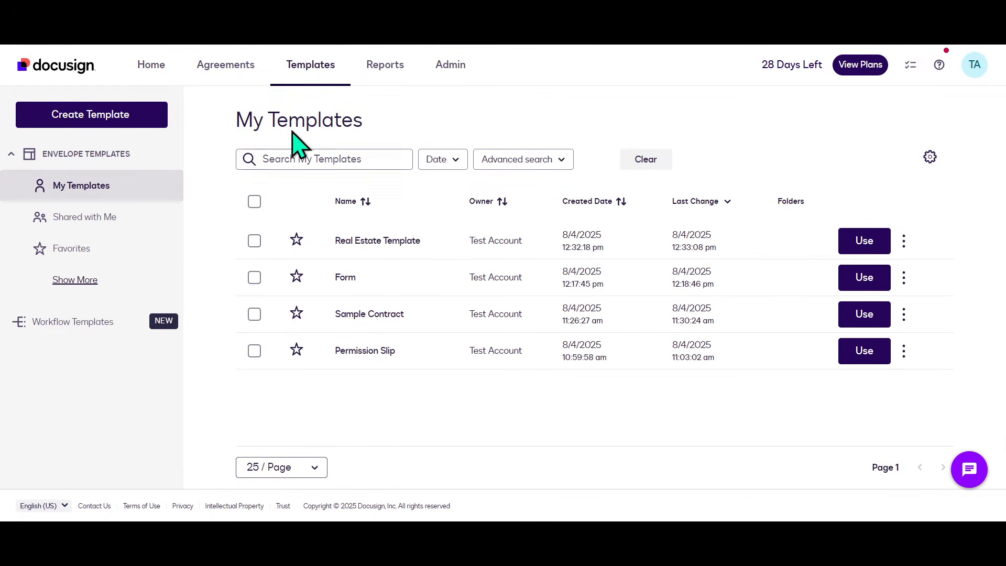
pyautogui.click(96, 112)
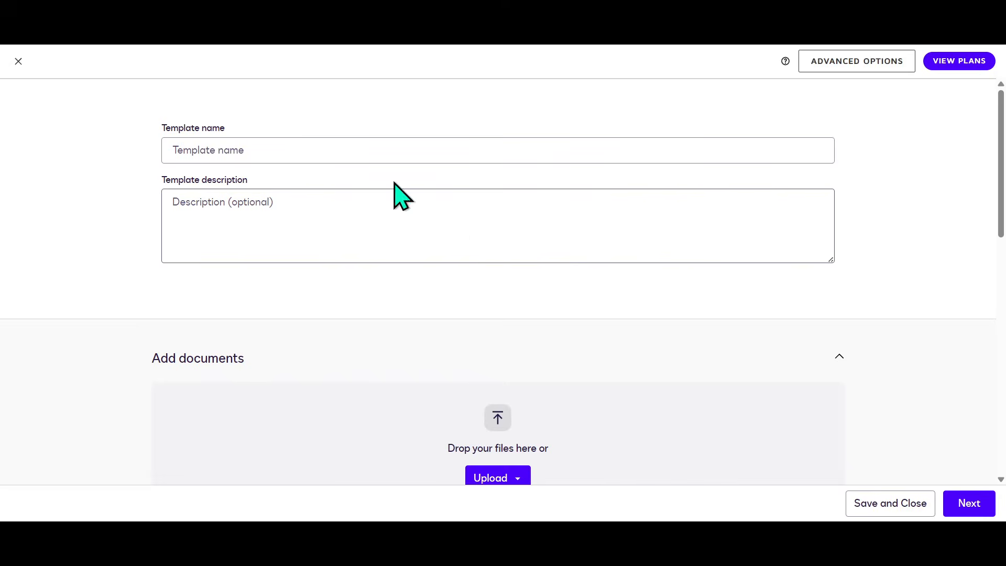
pyautogui.click(303, 155)
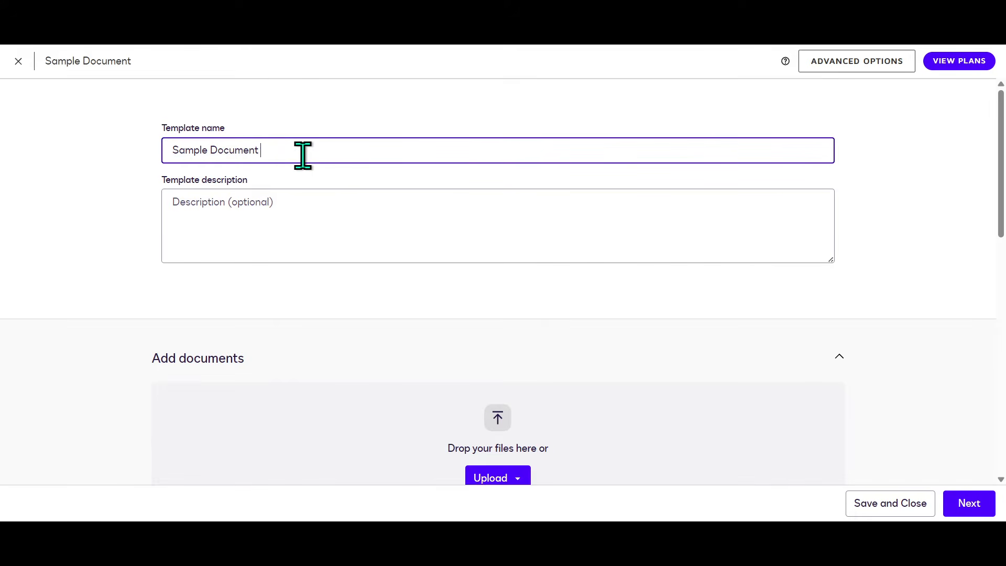
pyautogui.write('2')
# Add the file EDIT OoPdfFormExample.pdf to the template's documents
pyautogui.scroll(-3, 462, 249)
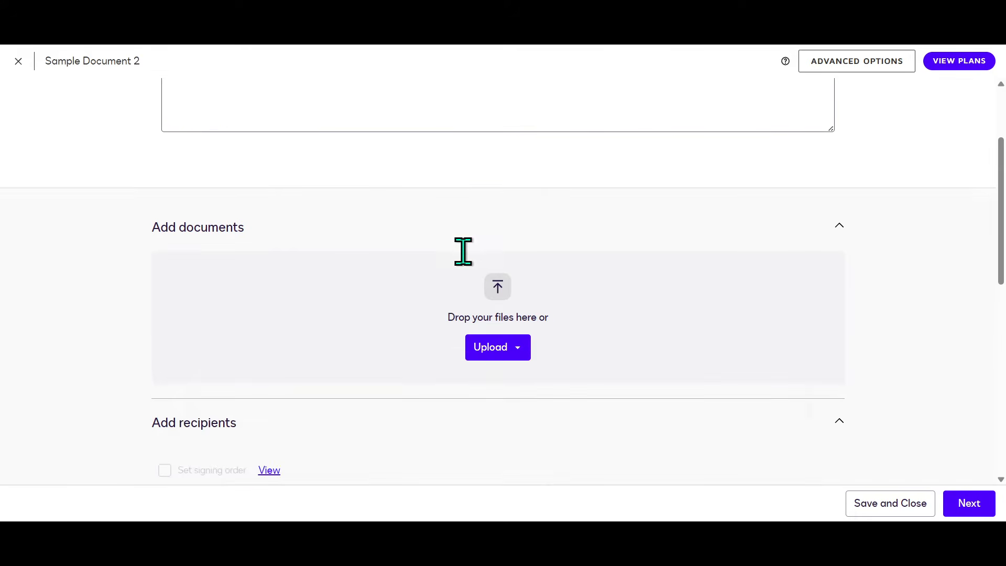
pyautogui.scroll(-1, 457, 253)
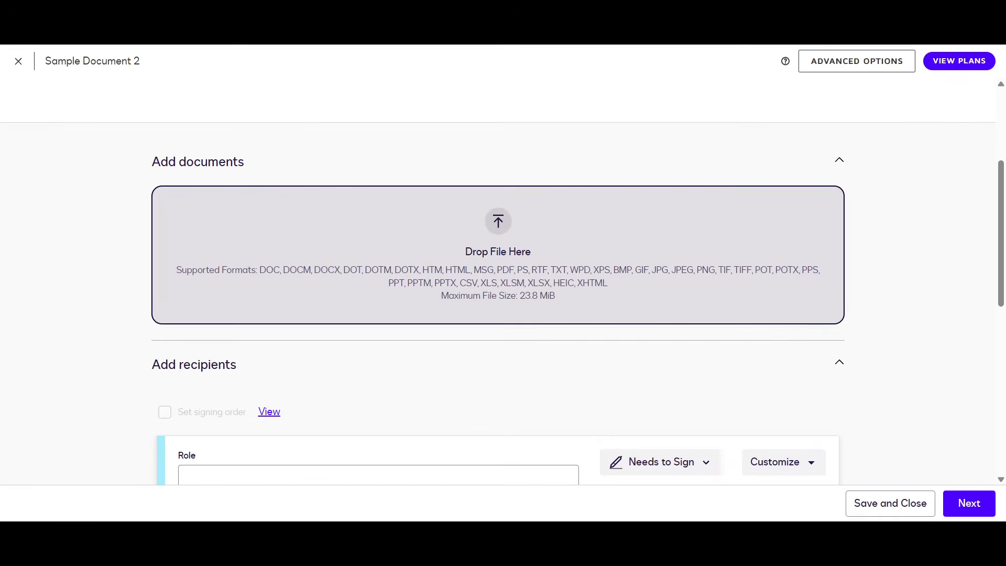
pyautogui.moveTo(283, 256); pyautogui.dragTo(279, 252)
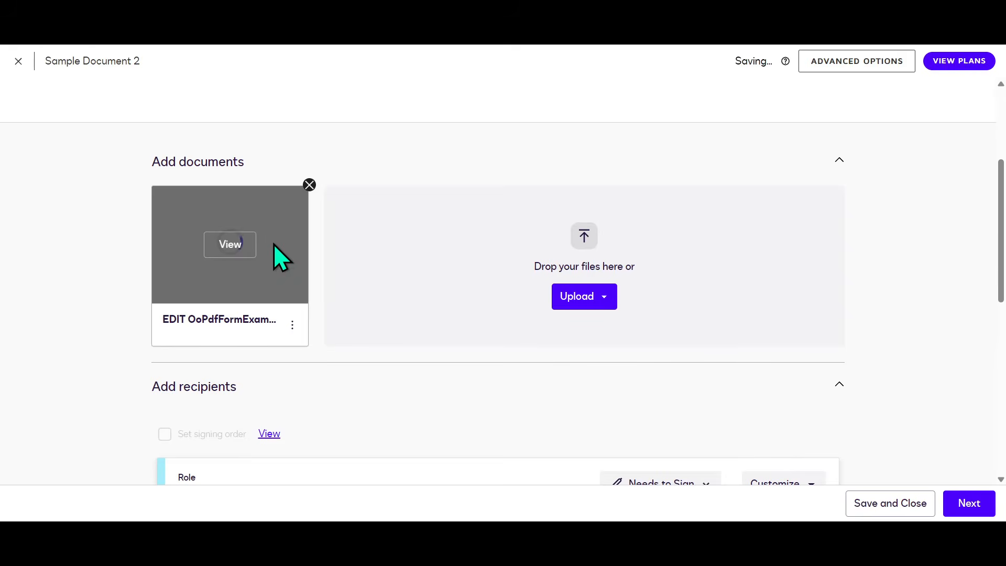
# Set the recipient's role to Signee, leaving the name and email fields blank
pyautogui.scroll(-1, 273, 243)
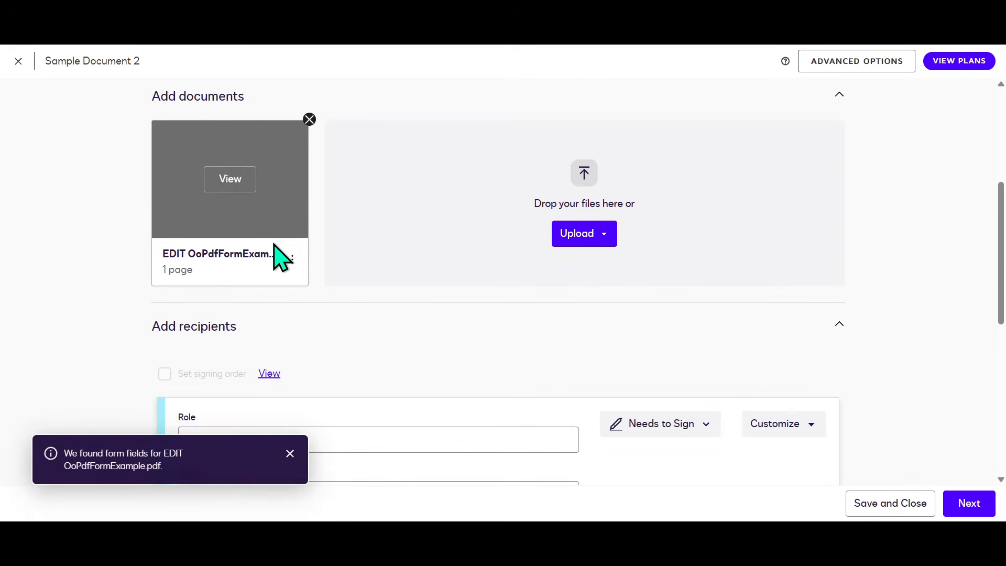
pyautogui.scroll(-2, 292, 281)
pyautogui.click(278, 313)
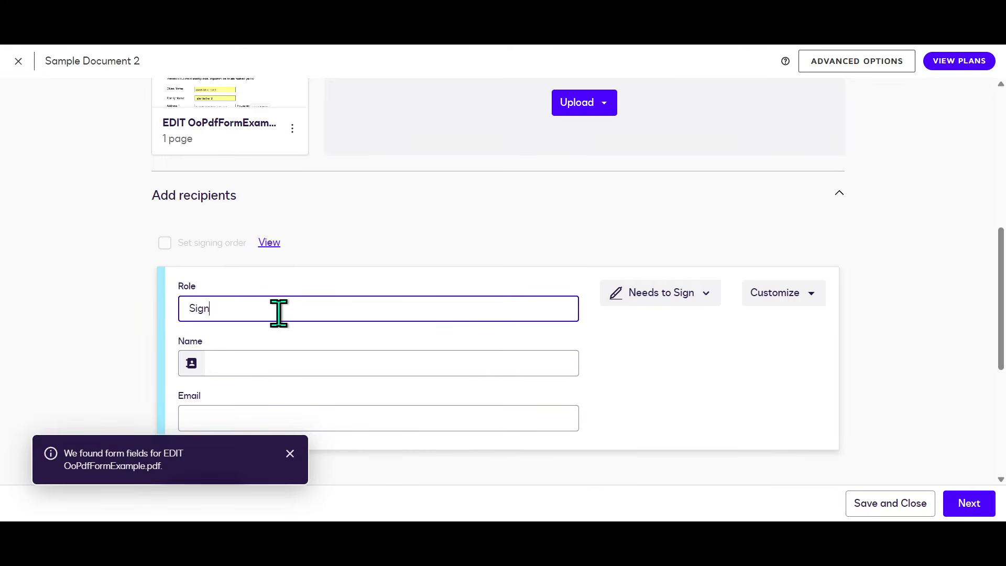
pyautogui.click(348, 260)
pyautogui.click(293, 358)
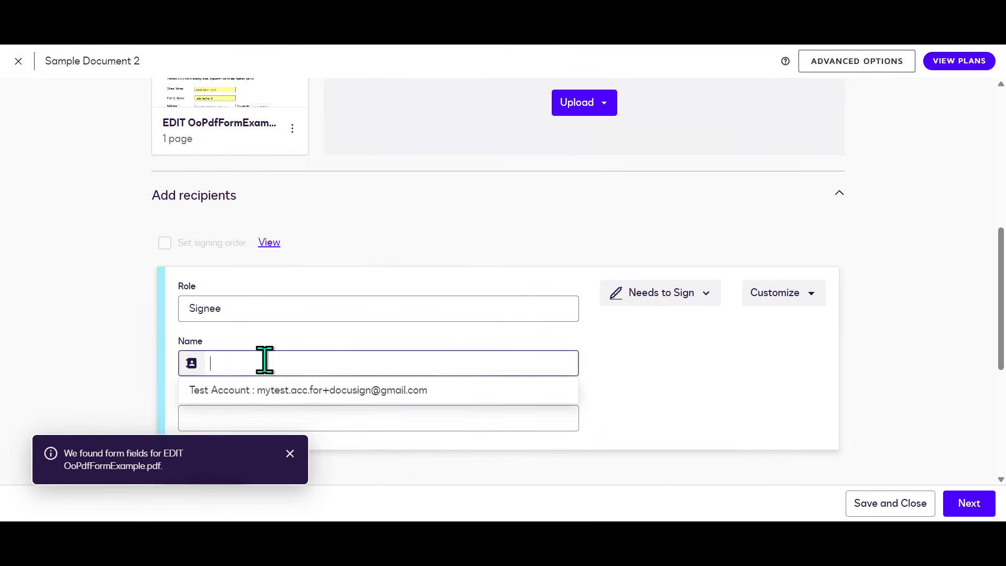
pyautogui.click(305, 419)
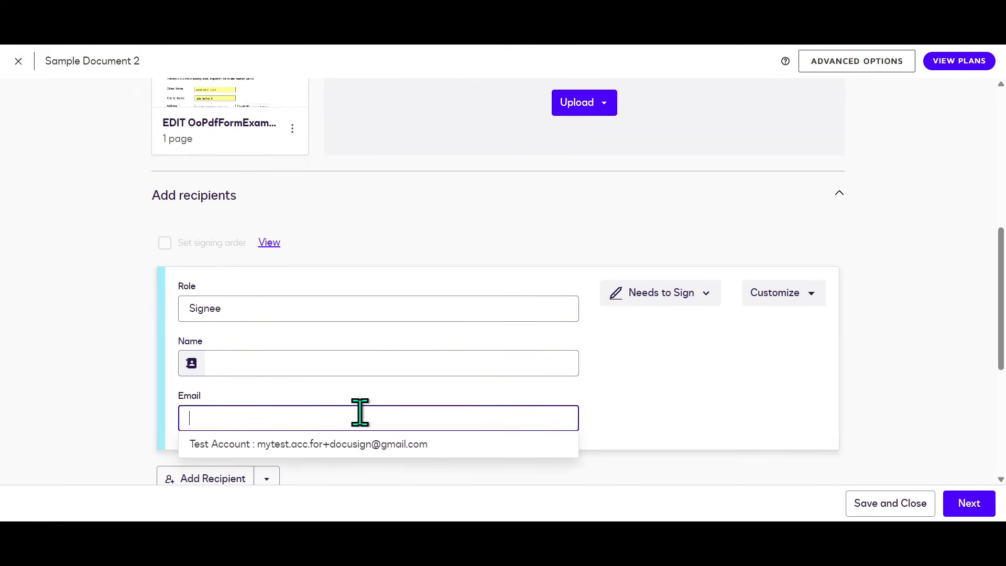
pyautogui.click(689, 405)
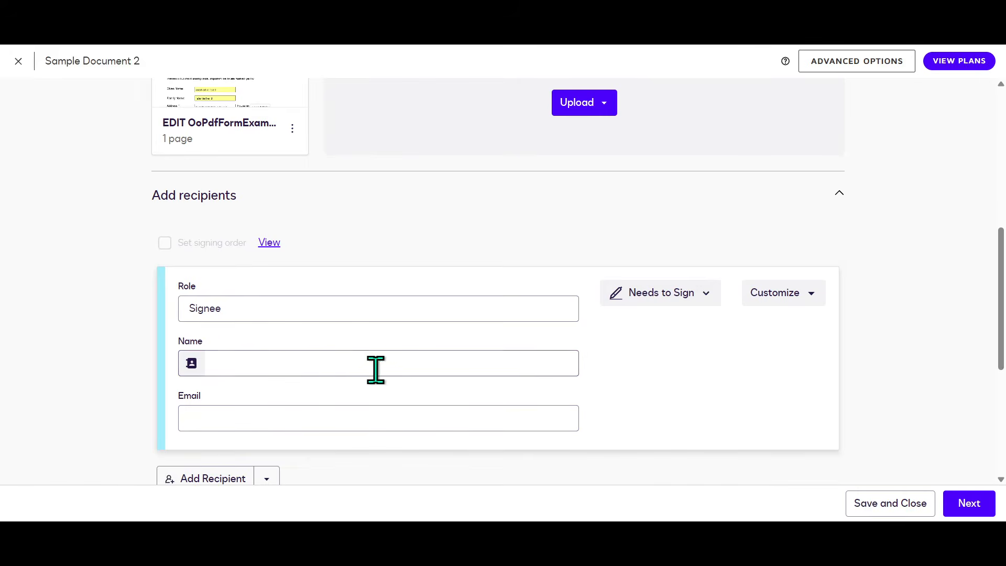
pyautogui.scroll(1, 377, 372)
pyautogui.scroll(-2, 396, 369)
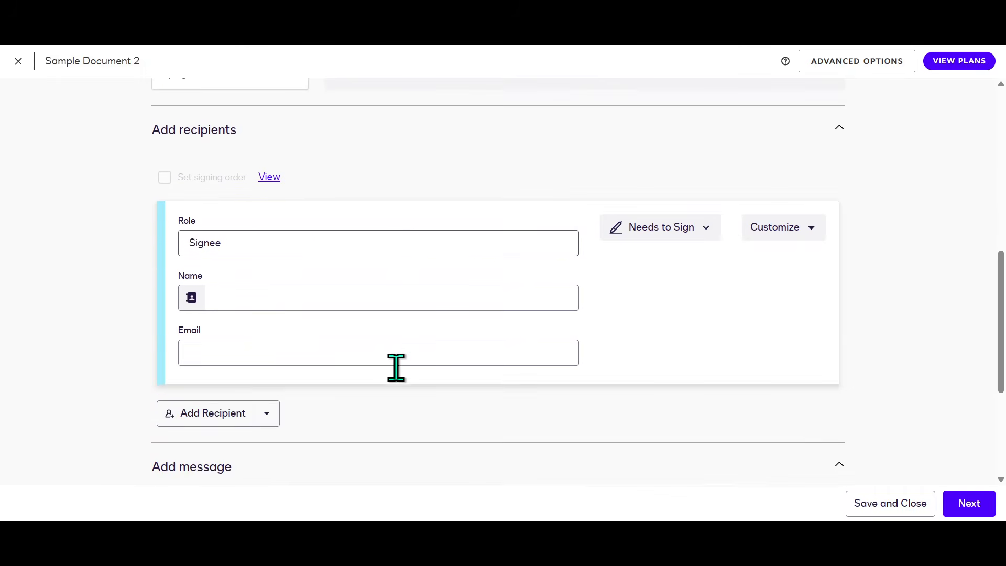
# Change the email subject to "Complete with Docusign: Fill me out! Import Document!" by replacing the file name
pyautogui.scroll(-3, 227, 290)
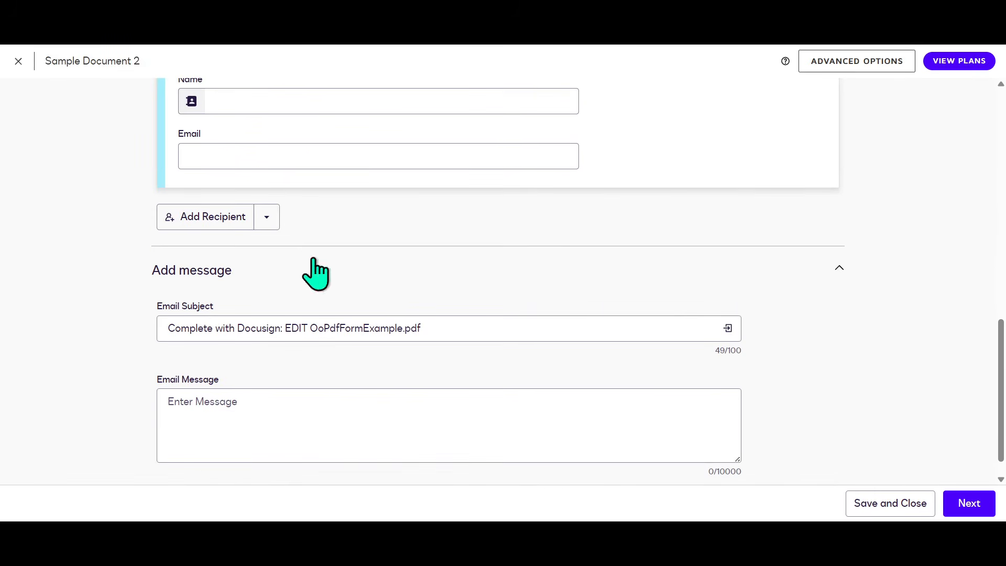
pyautogui.scroll(-1, 309, 252)
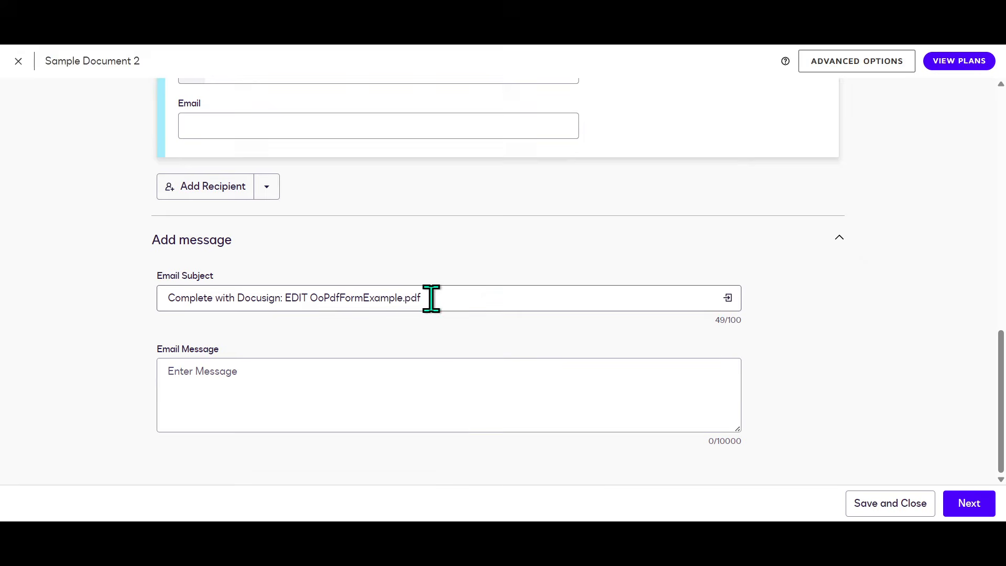
pyautogui.moveTo(457, 296); pyautogui.dragTo(285, 304)
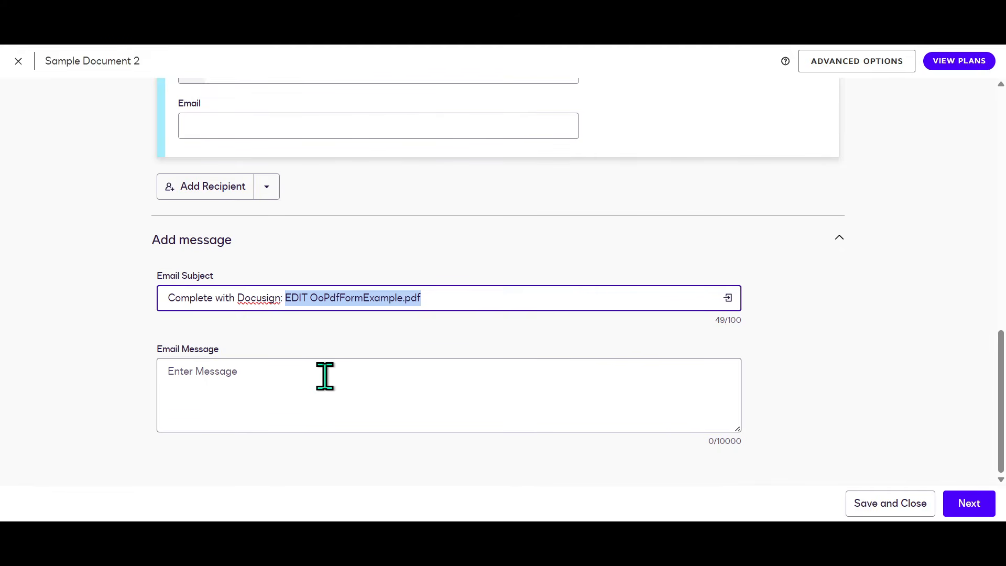
pyautogui.press('BackSpace')
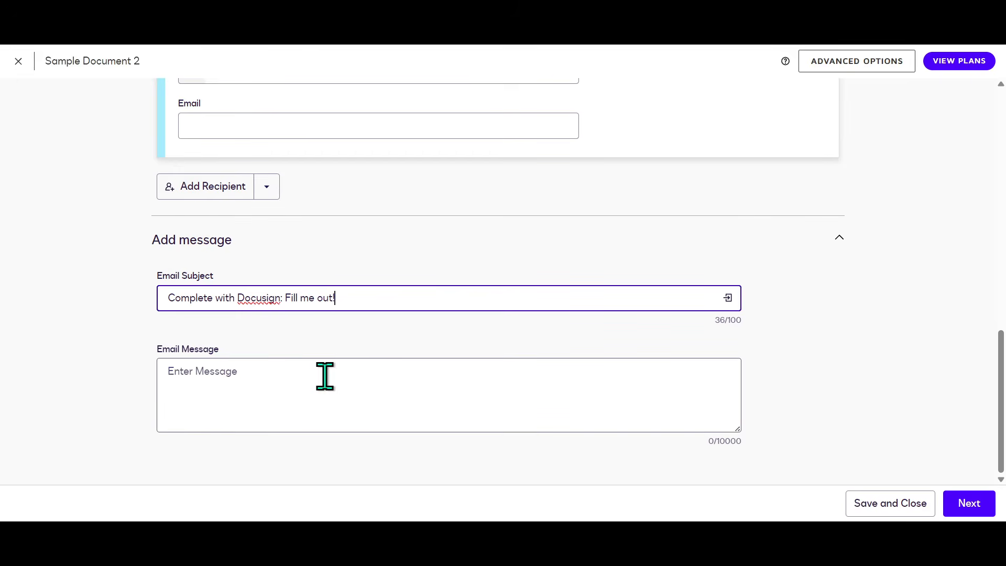
pyautogui.click(786, 357)
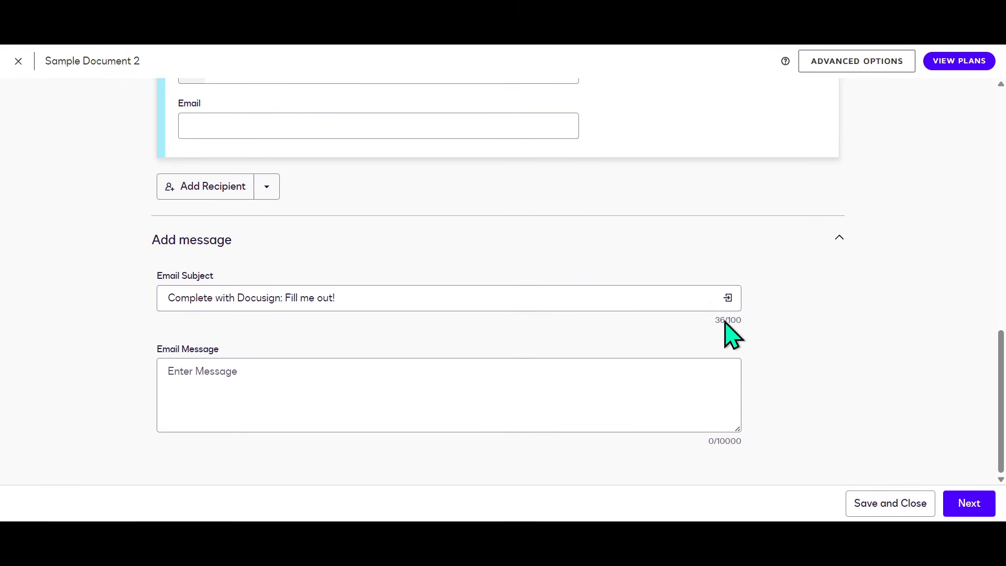
pyautogui.click(529, 298)
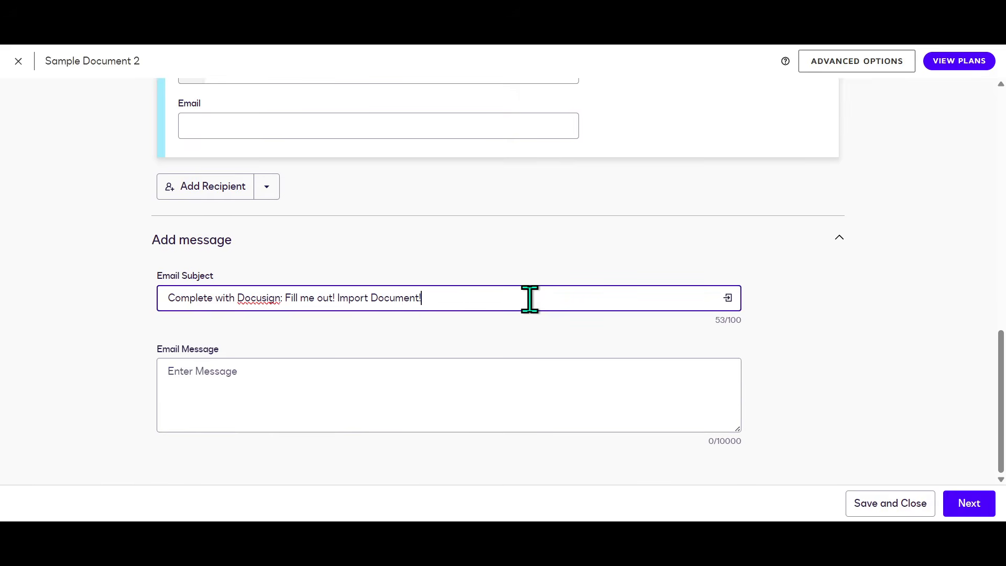
pyautogui.click(759, 317)
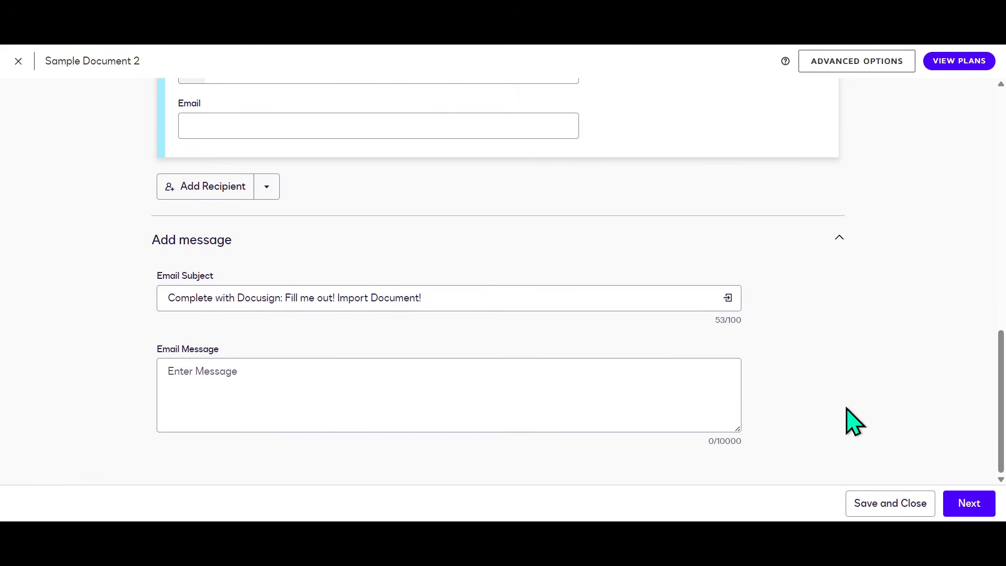
# Proceed to the field editor and convert the PDF form fields, assigning them to the Signee
pyautogui.click(969, 502)
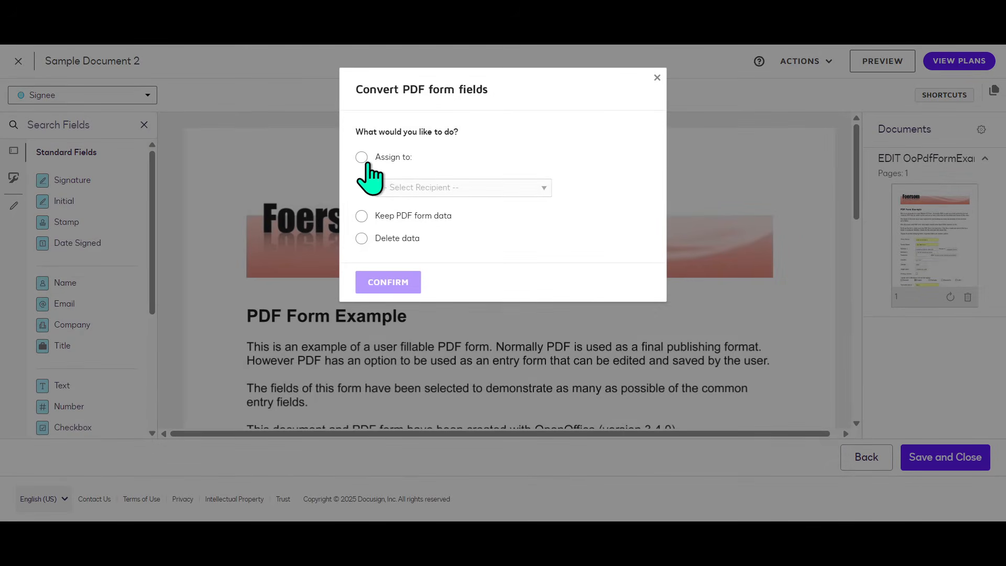
pyautogui.click(363, 158)
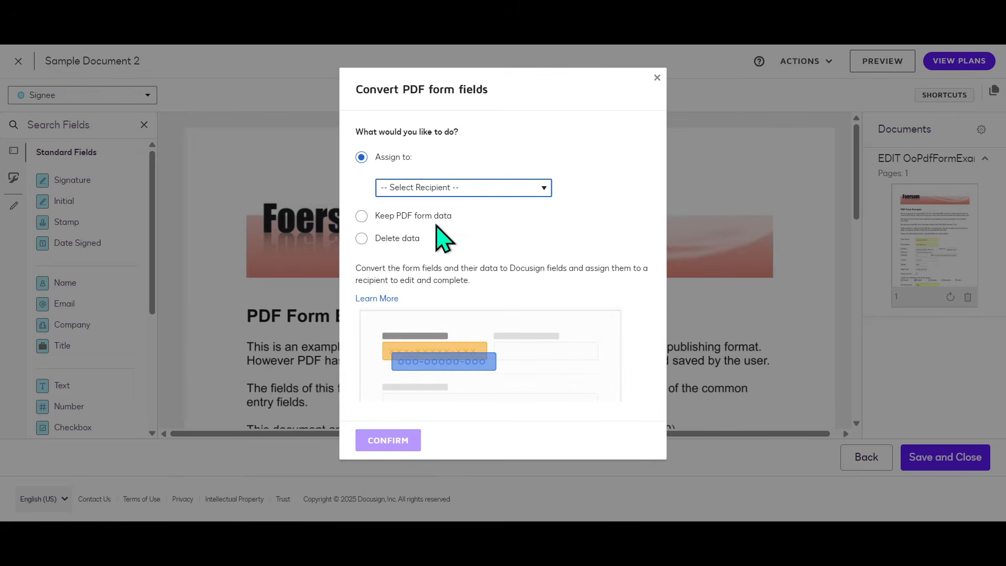
pyautogui.press('Down')
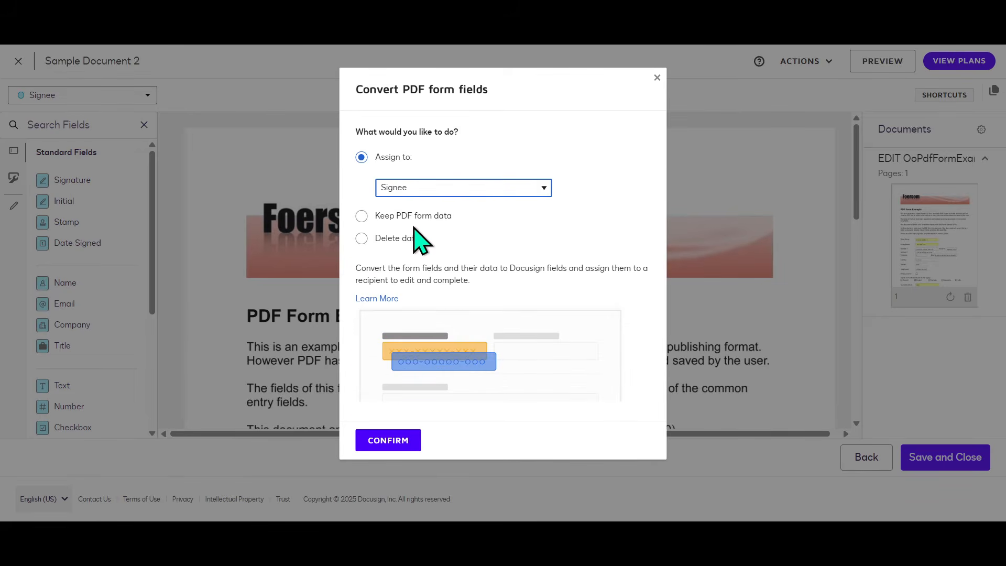
pyautogui.click(402, 446)
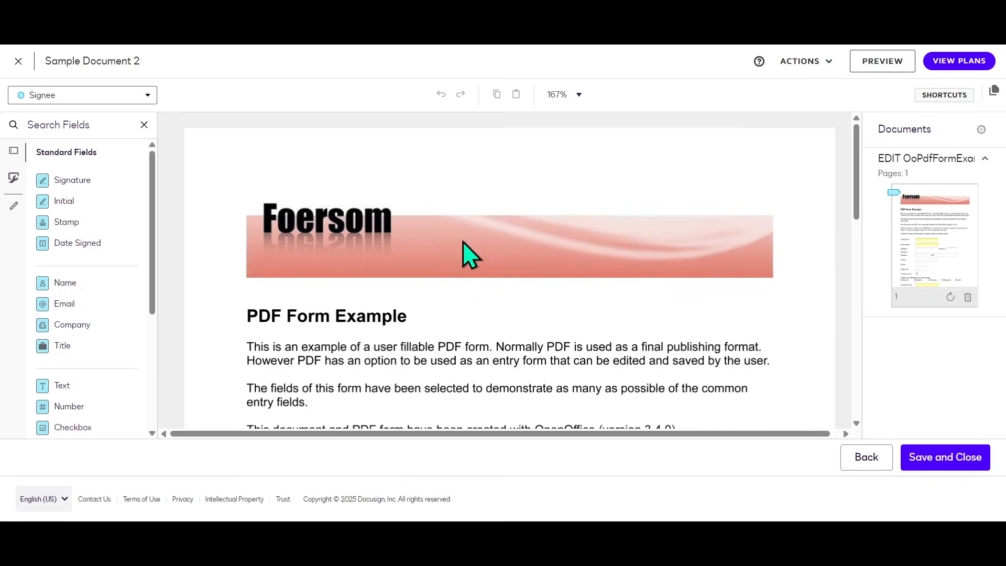
# Place a Signature field for the Signee to the right of the "Important" note at the end of the form
pyautogui.scroll(-10, 579, 220)
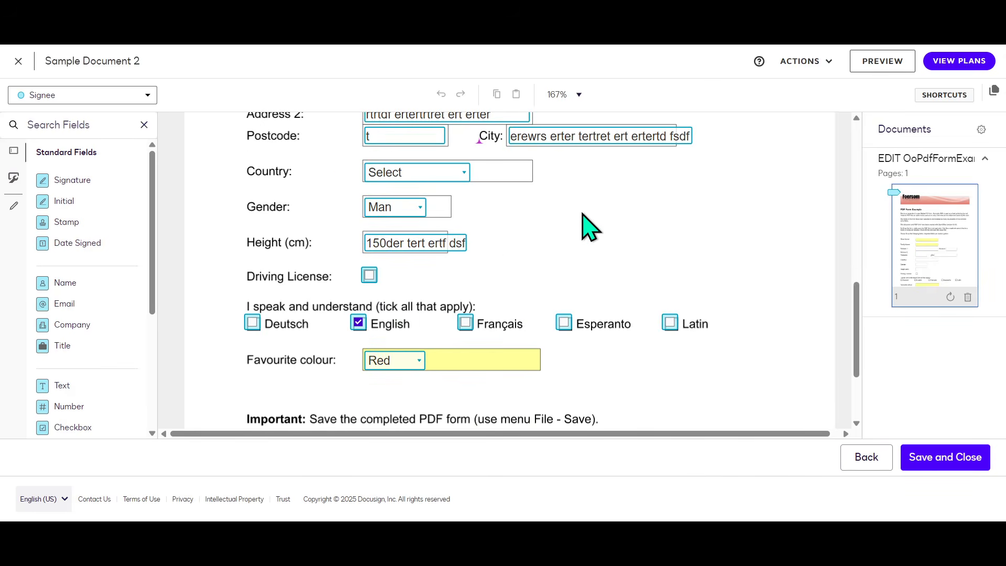
pyautogui.scroll(-3, 545, 231)
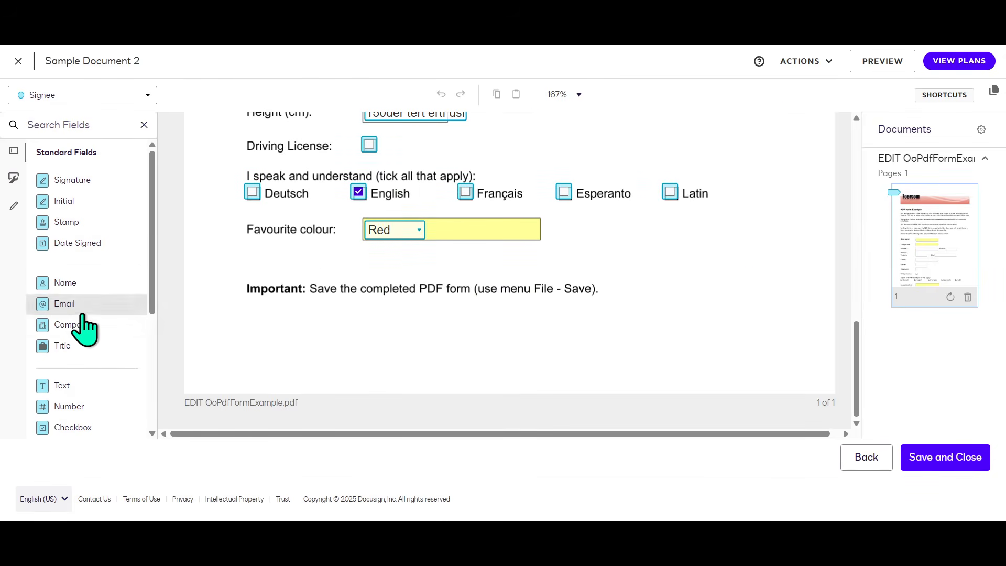
pyautogui.scroll(-2, 83, 326)
pyautogui.scroll(-4, 84, 335)
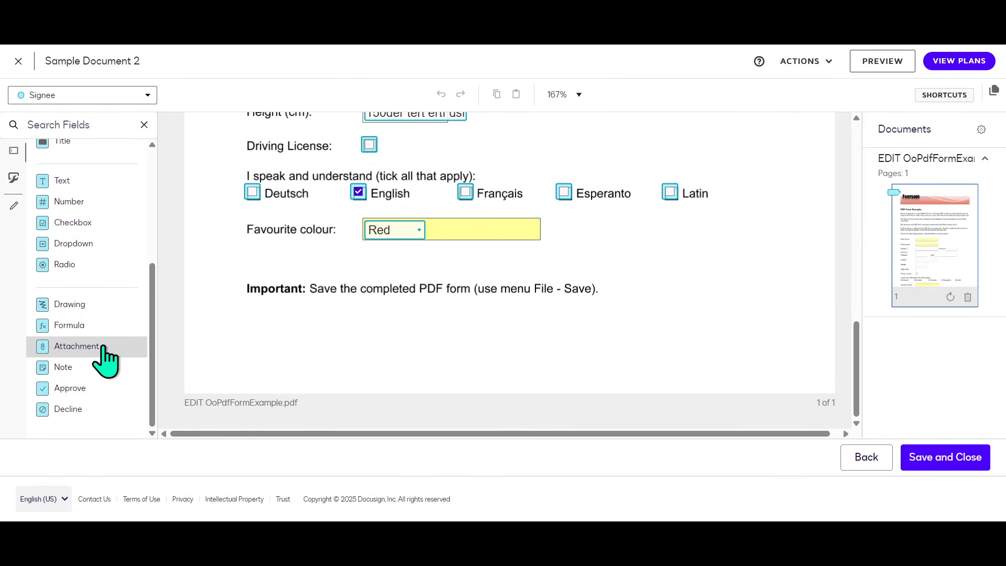
pyautogui.scroll(6, 96, 383)
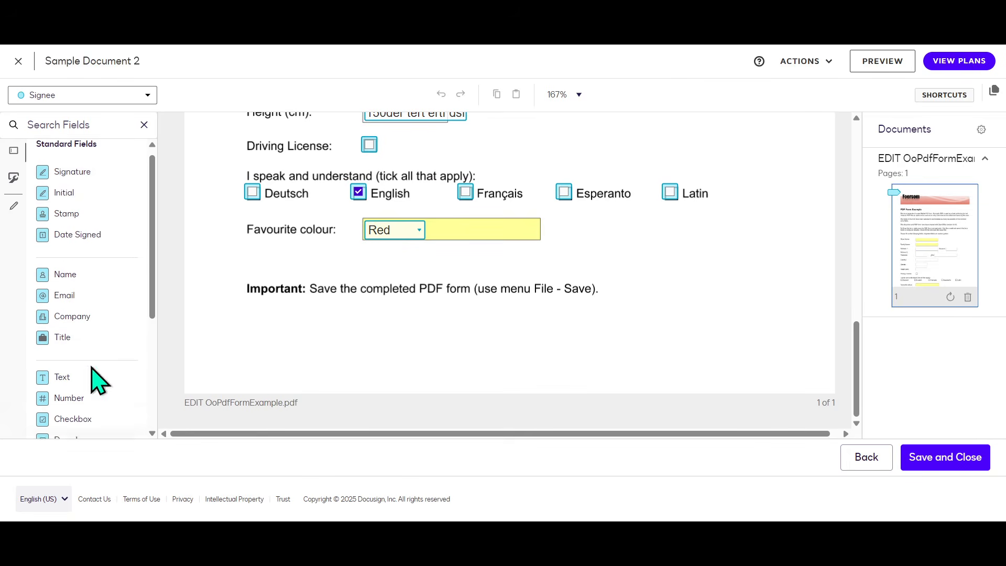
pyautogui.moveTo(68, 181)
pyautogui.mouseDown()
pyautogui.moveTo(125, 213)
pyautogui.moveTo(534, 328)
pyautogui.moveTo(606, 321)
pyautogui.moveTo(676, 294)
pyautogui.mouseUp()
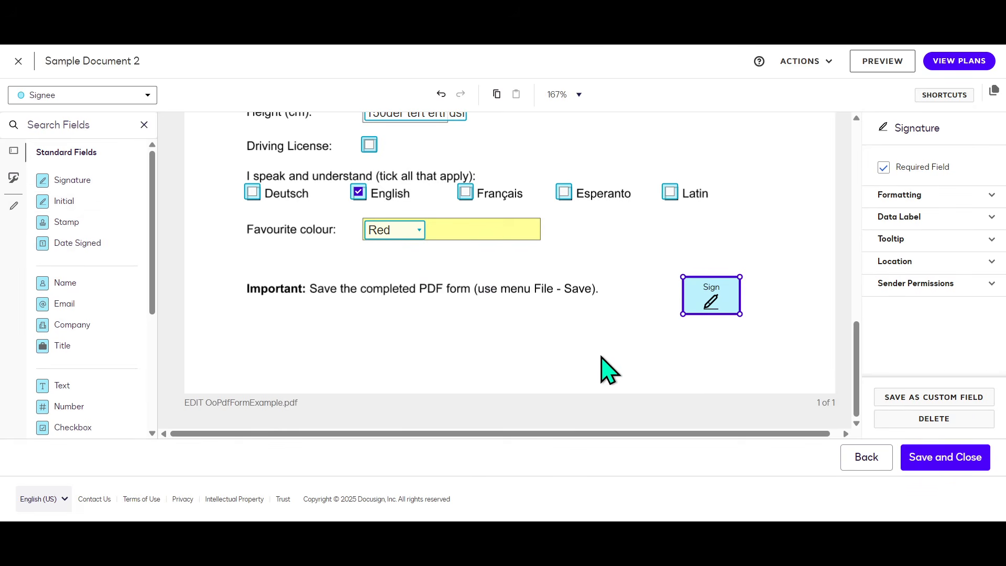
# Save the finished template and close the field editor
pyautogui.scroll(1, 619, 370)
pyautogui.scroll(-1, 650, 369)
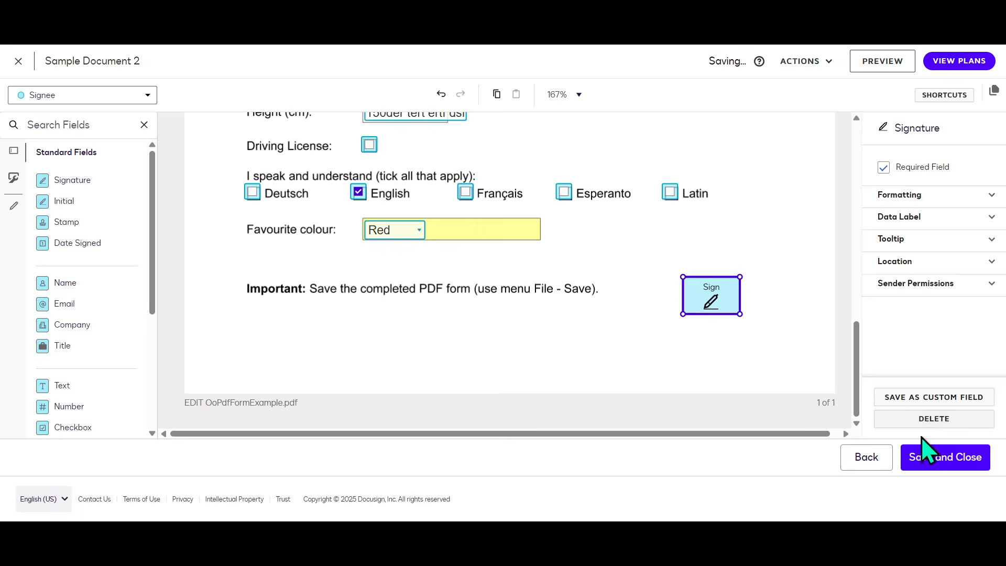
pyautogui.click(921, 439)
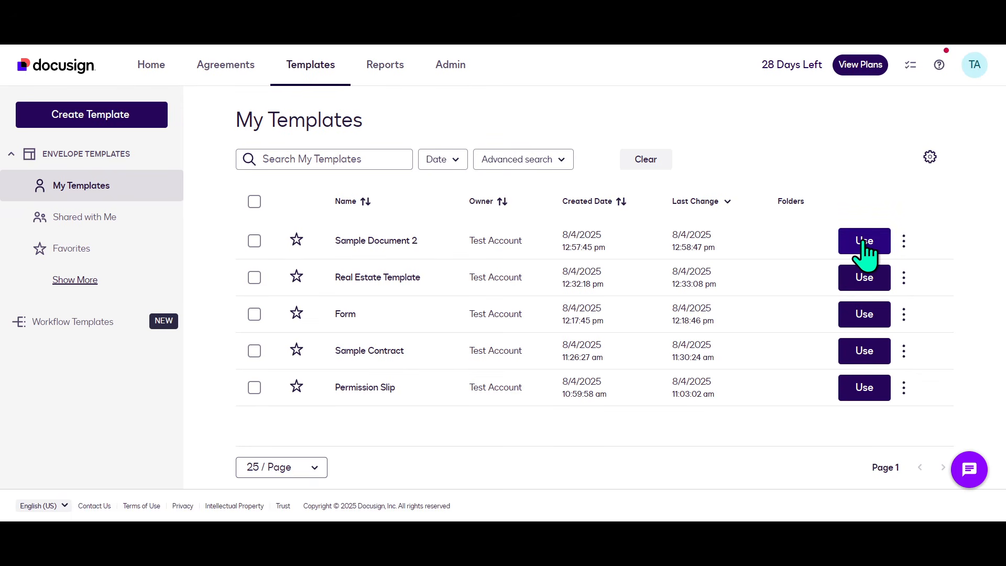
# Start a new envelope from the Sample Document 2 template
pyautogui.click(862, 241)
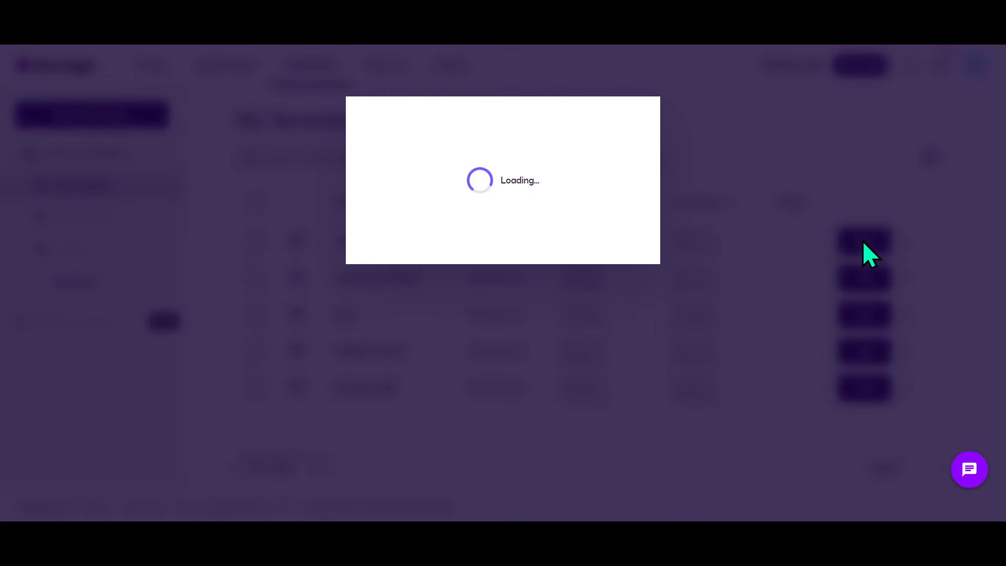